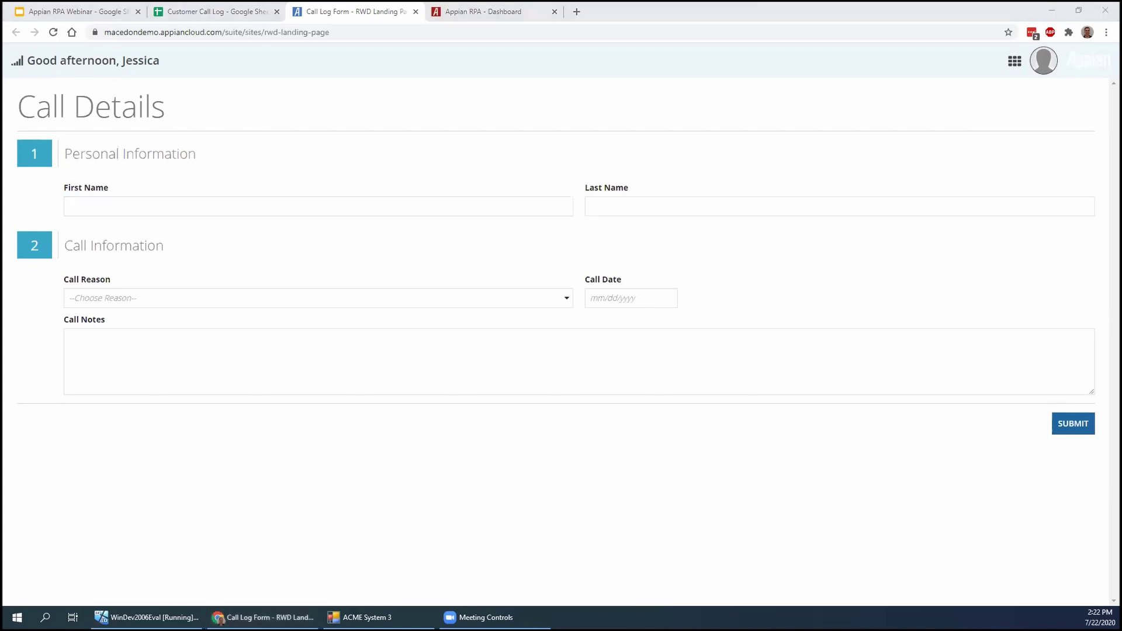
Enter the caller's first and last name on the Call Details form
{"action": "left_click", "coordinate": [176, 210]}
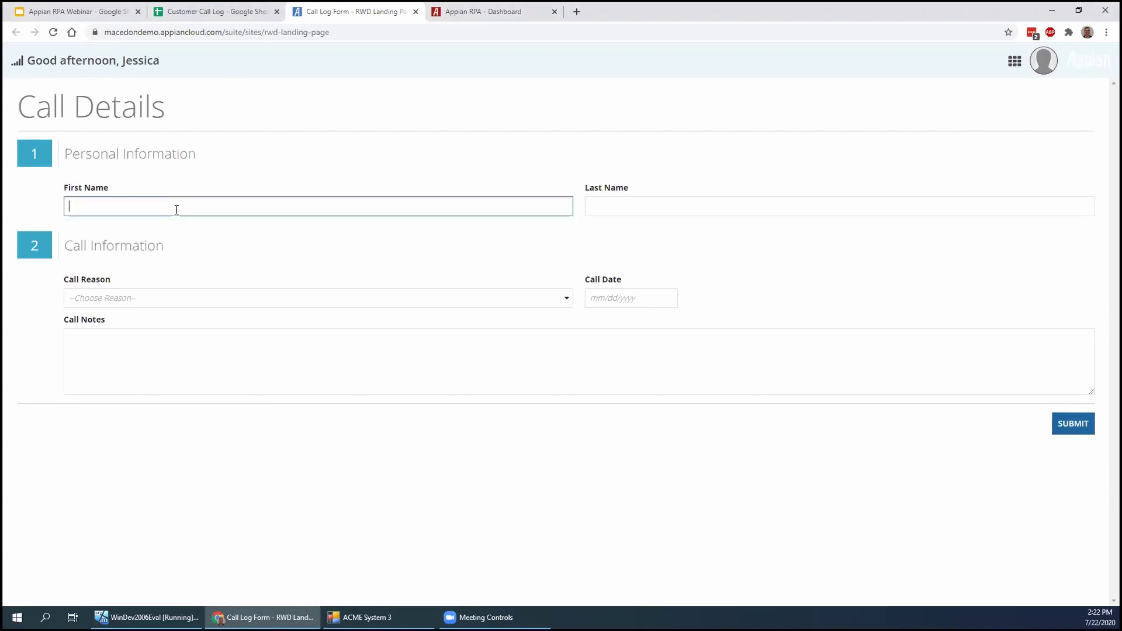
{"action": "key", "text": "Tab"}
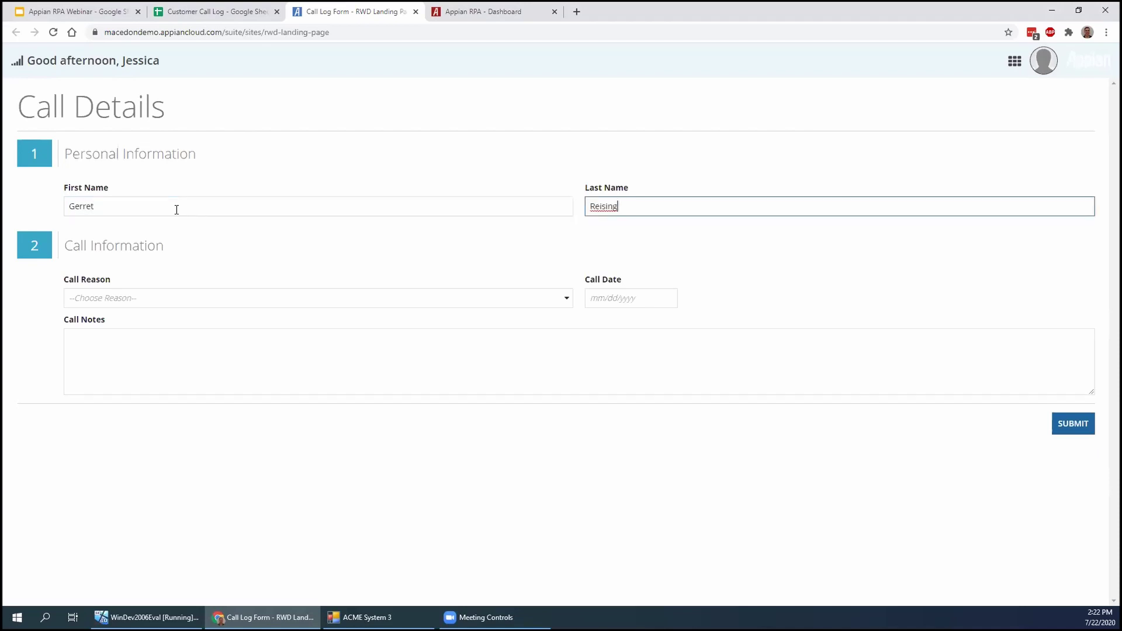
Set the call reason to Other and the call date to 07/22/2020
{"action": "left_click", "coordinate": [172, 303]}
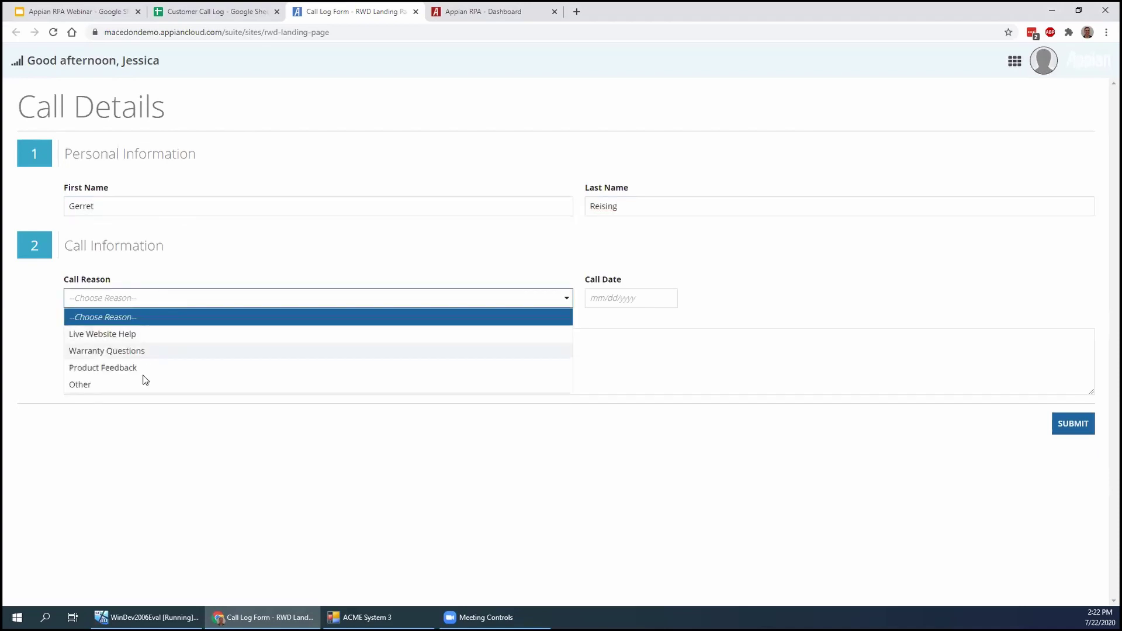
{"action": "left_click", "coordinate": [135, 389]}
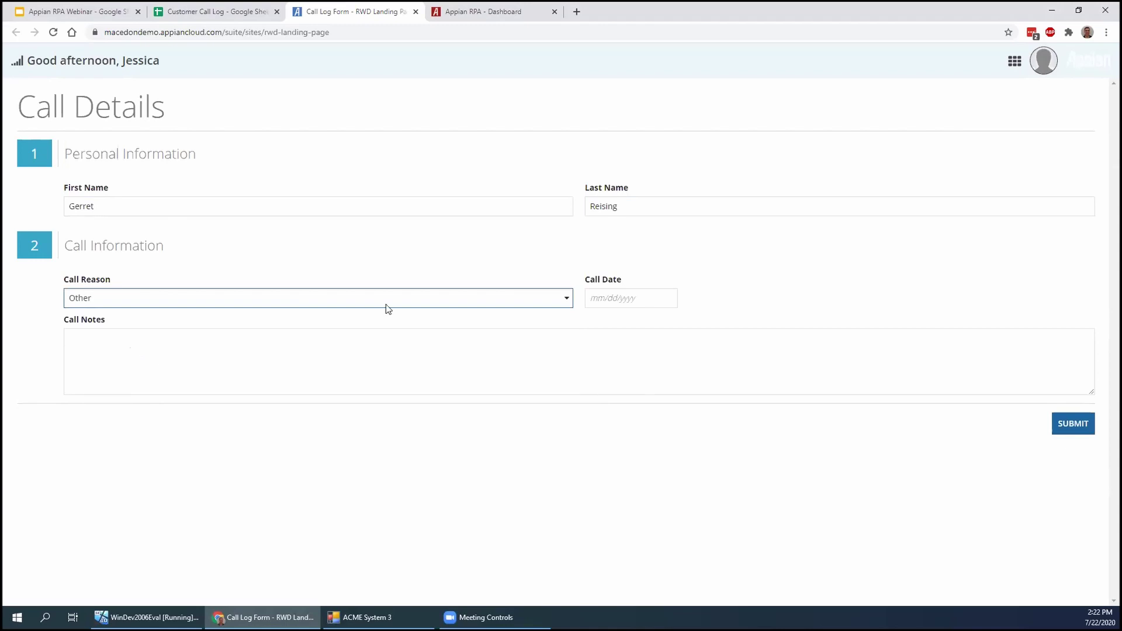
{"action": "left_click", "coordinate": [607, 294]}
{"action": "left_click", "coordinate": [675, 402]}
Write a short call note, then go back to correct the first name
{"action": "left_click", "coordinate": [535, 337]}
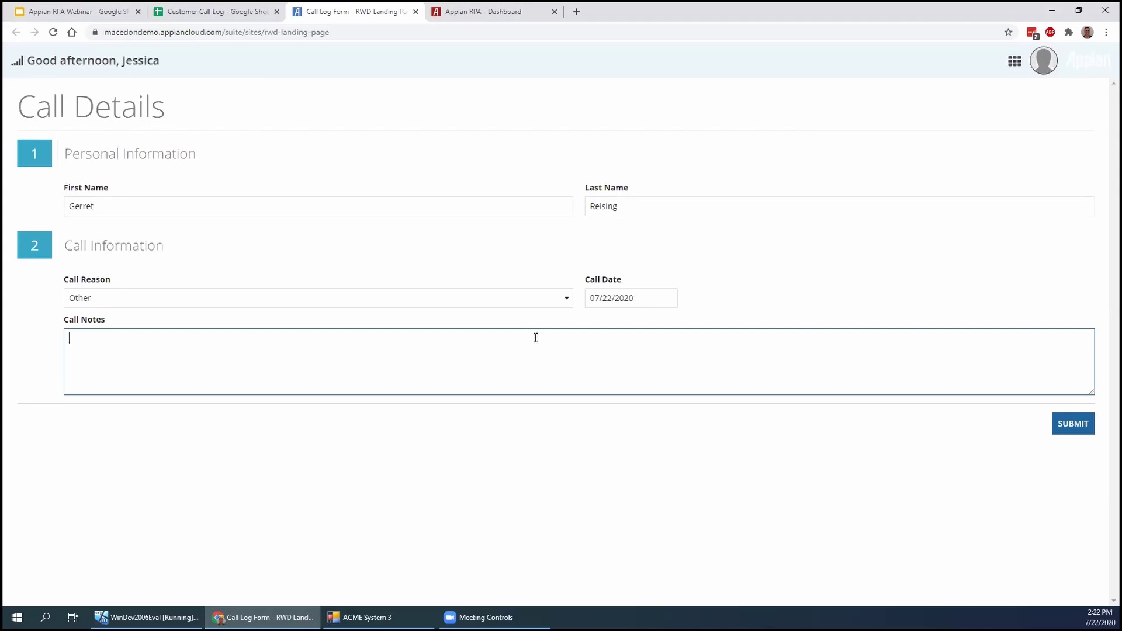
{"action": "type", "text": "Garret just wanted to say!"}
{"action": "left_click", "coordinate": [77, 202]}
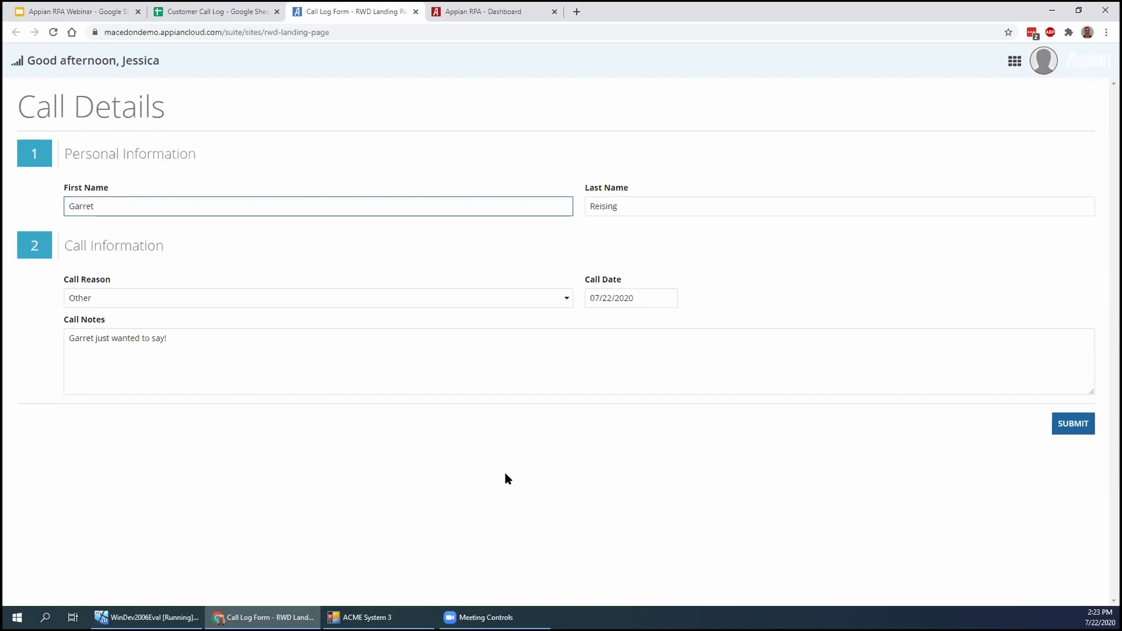
Finish the first-name fix, submit the call details, and bring the WinDev2006Eval VM forward
{"action": "left_click", "coordinate": [617, 456]}
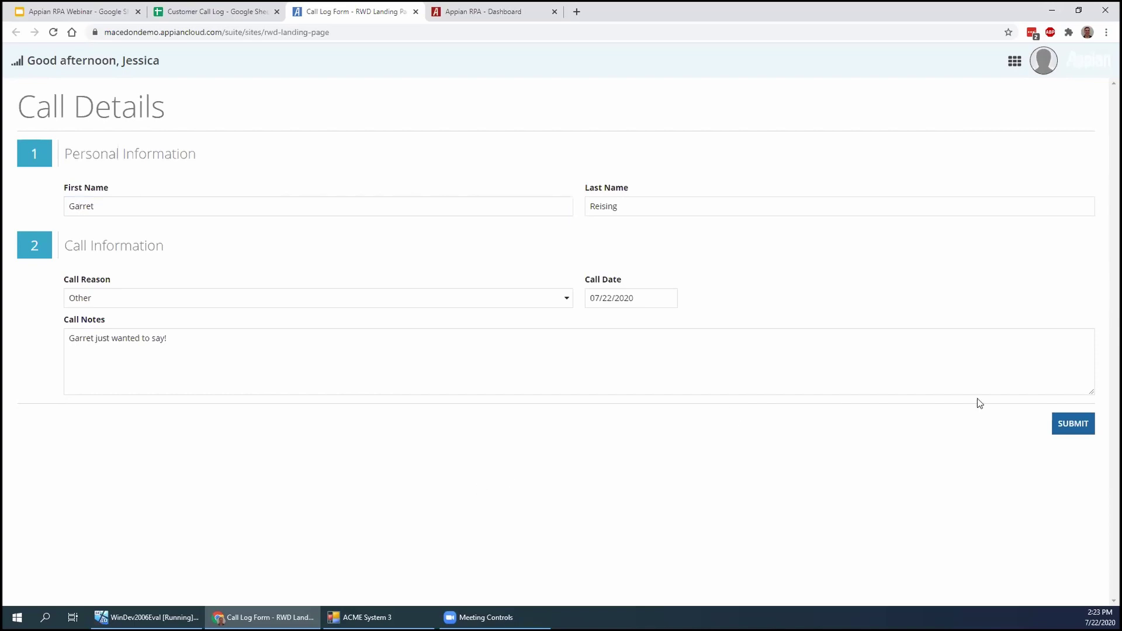
{"action": "left_click", "coordinate": [1073, 431]}
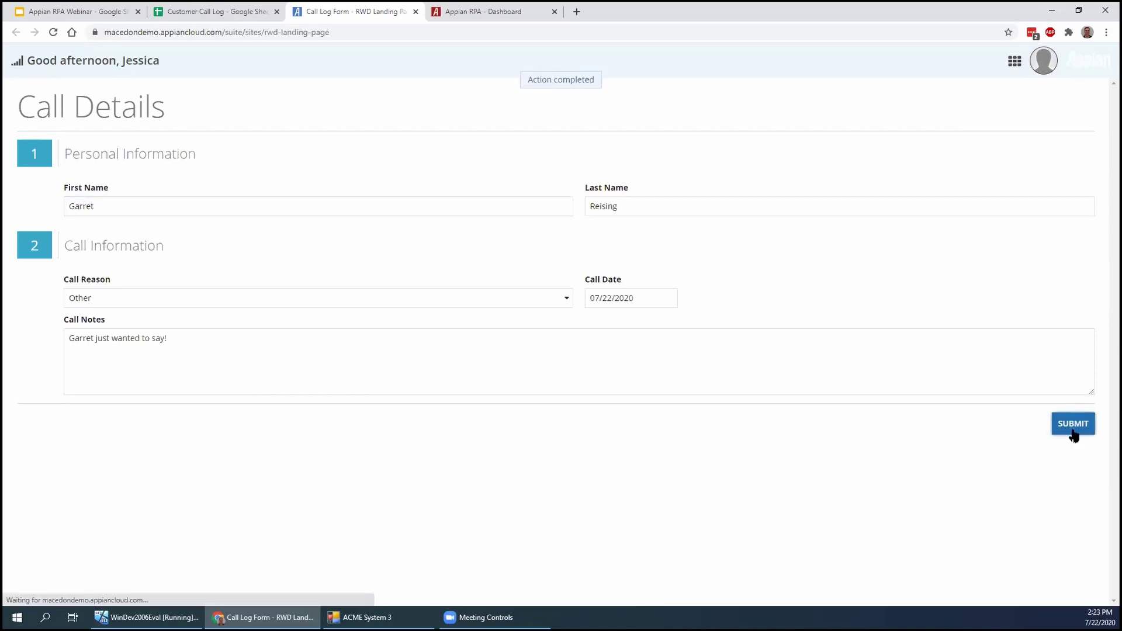
{"action": "left_click", "coordinate": [160, 619]}
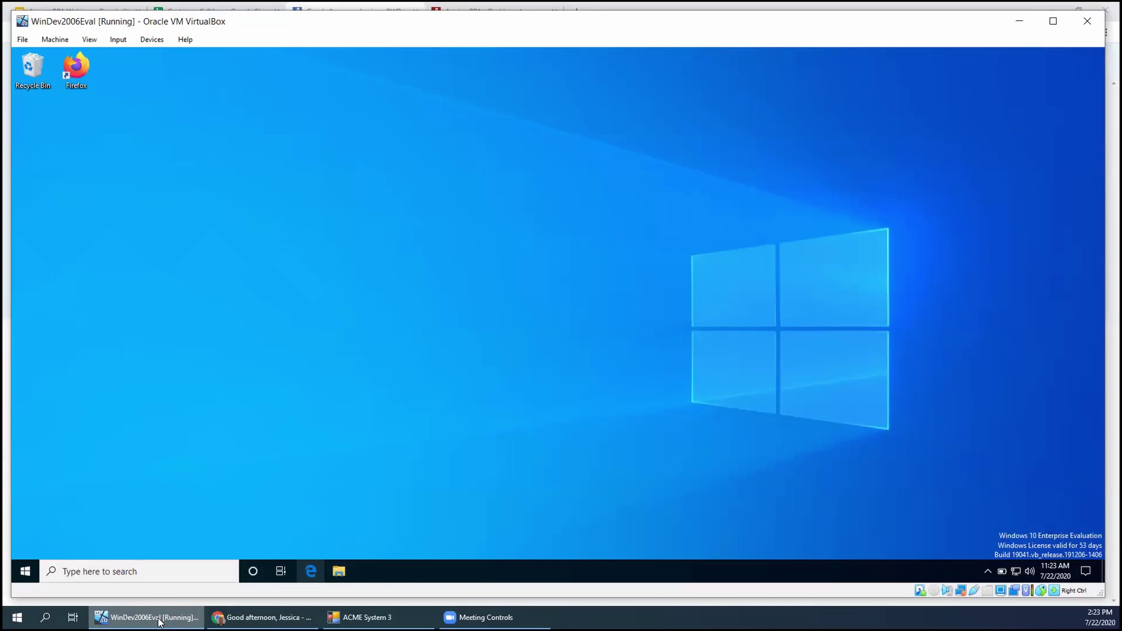
Launch ACME-System3.exe in the VM and sign in with the user's e-mail and password
{"action": "key", "text": "super+r"}
{"action": "key", "text": "Return"}
{"action": "key", "text": "Tab"}
{"action": "type", "text": "********"}
{"action": "key", "text": "Return"}
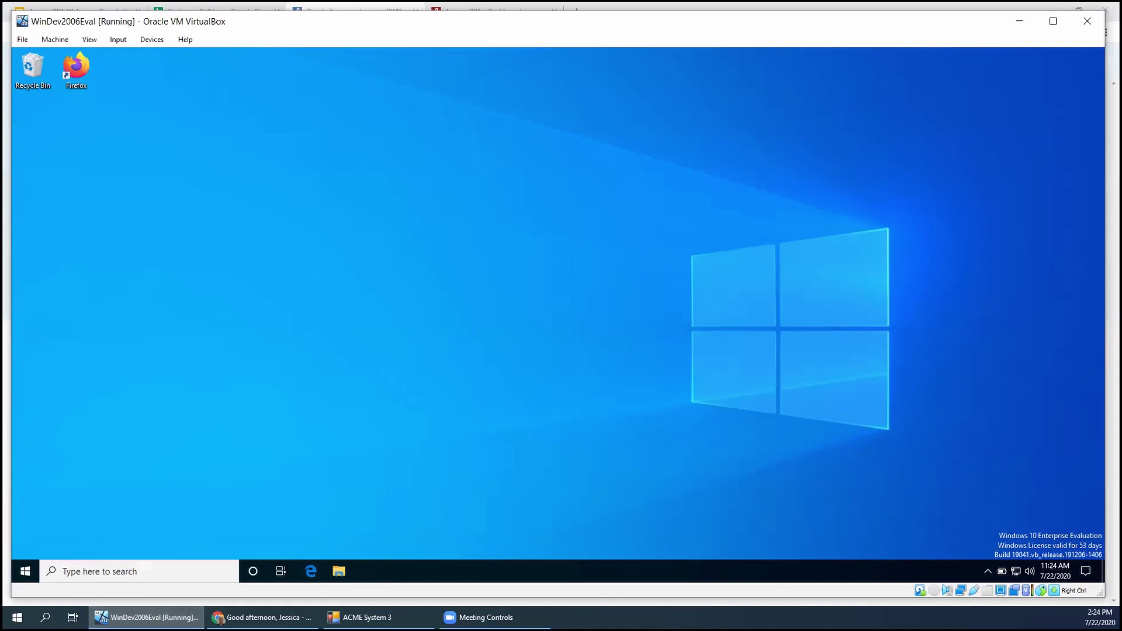
Bring Chrome forward, check the Customer Call Log sheet, then return to the Demonstration slide
{"action": "left_click", "coordinate": [233, 7]}
{"action": "key", "text": "ctrl+shift+Tab"}
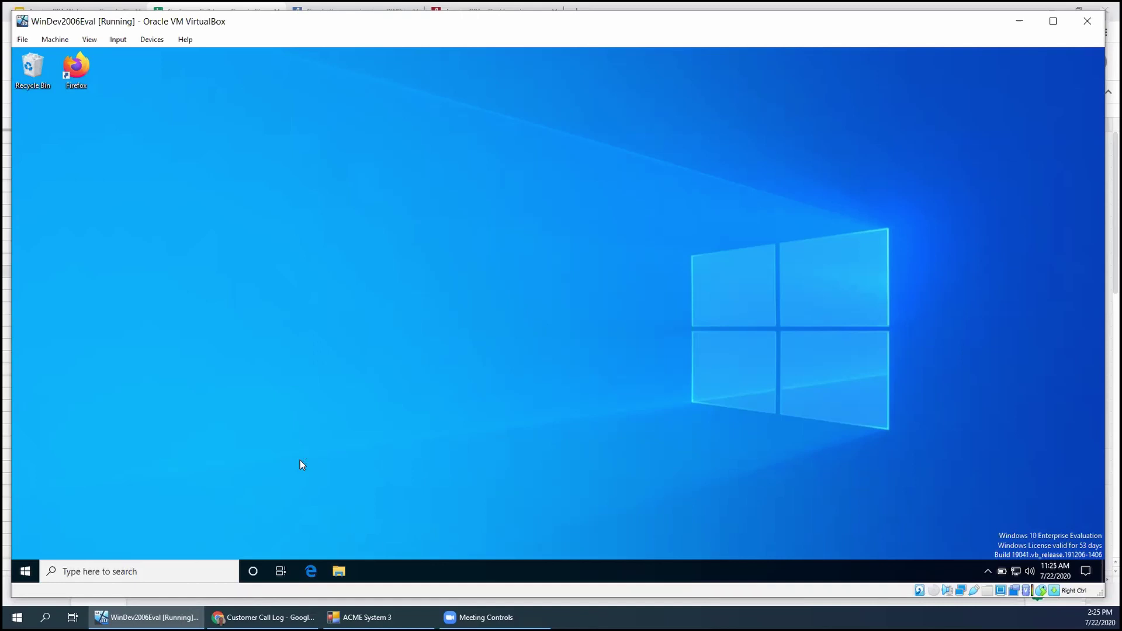
{"action": "left_click", "coordinate": [102, 6]}
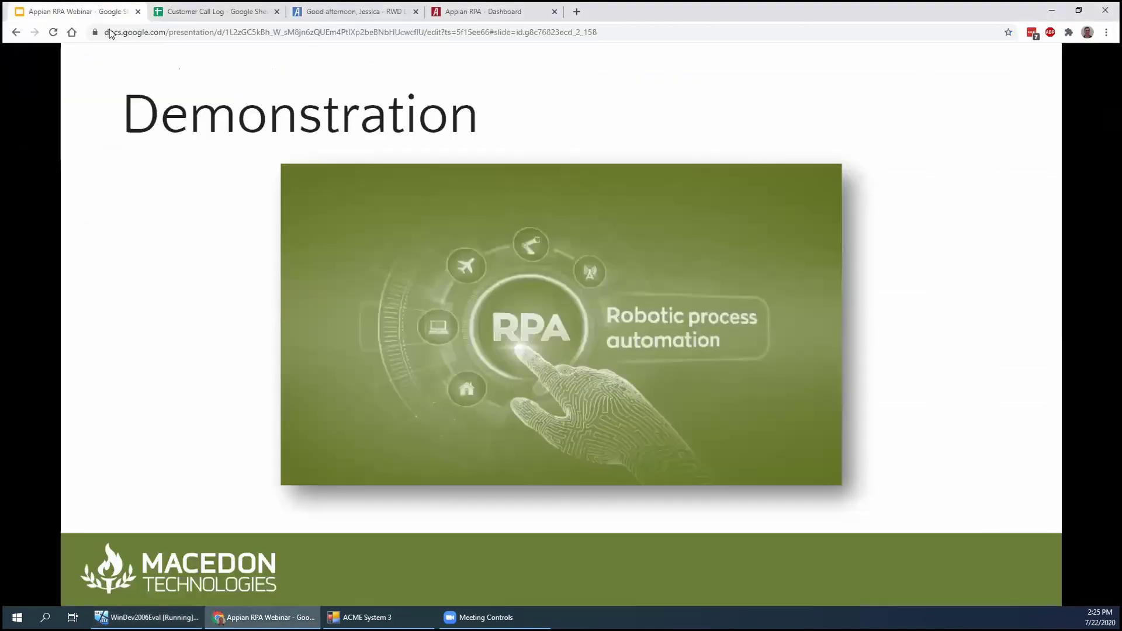
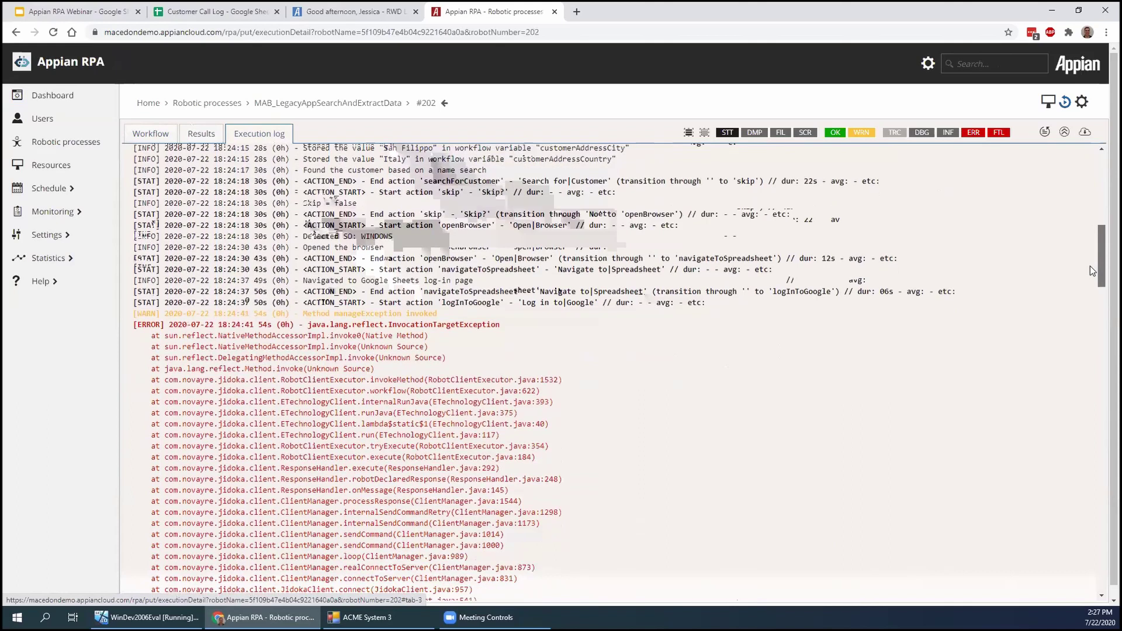
Read through run #202's error log stack trace, then show its workflow diagram from Open Application to Close browser
{"action": "scroll", "coordinate": [1087, 272], "scroll_direction": "down", "scroll_amount": 3}
{"action": "scroll", "coordinate": [1081, 303], "scroll_direction": "down", "scroll_amount": 7}
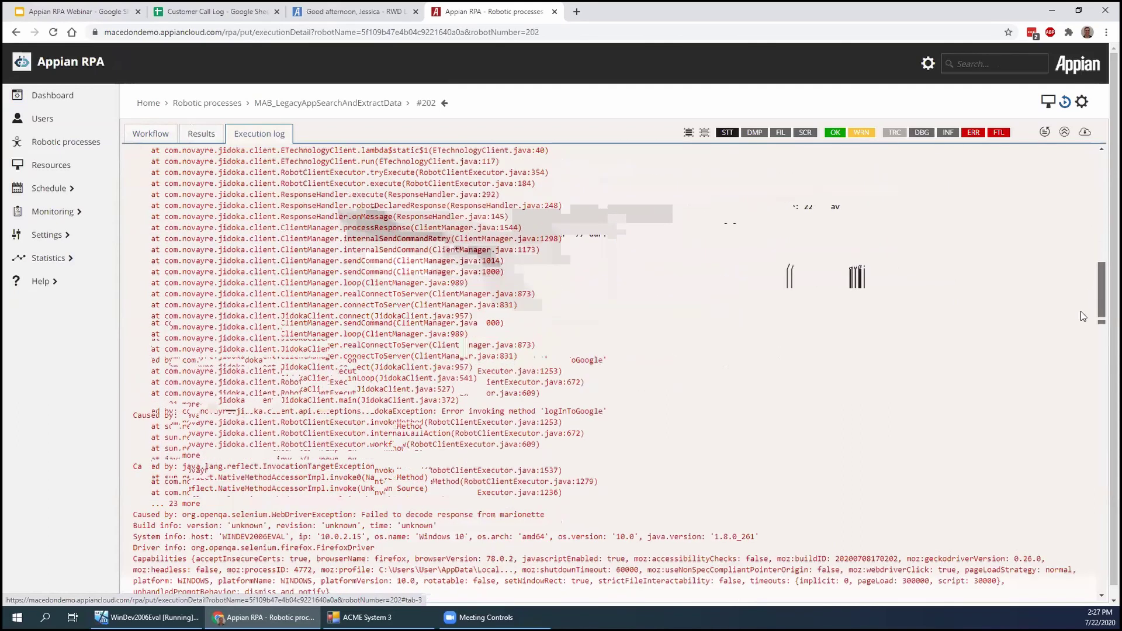
{"action": "scroll", "coordinate": [1075, 345], "scroll_direction": "down", "scroll_amount": 1}
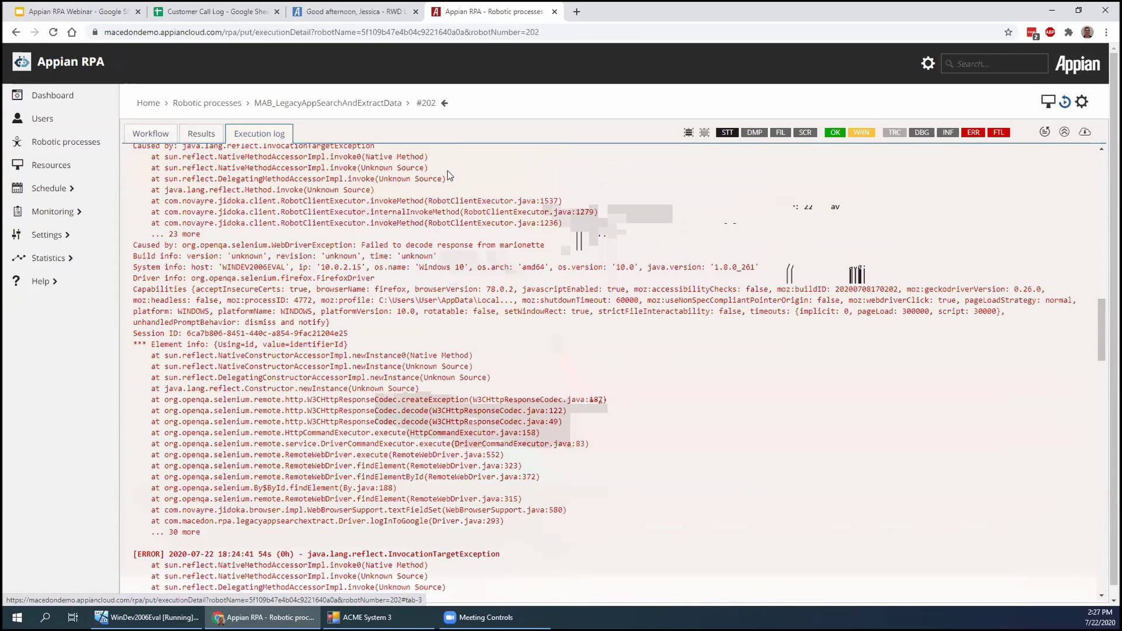
{"action": "left_click", "coordinate": [157, 134]}
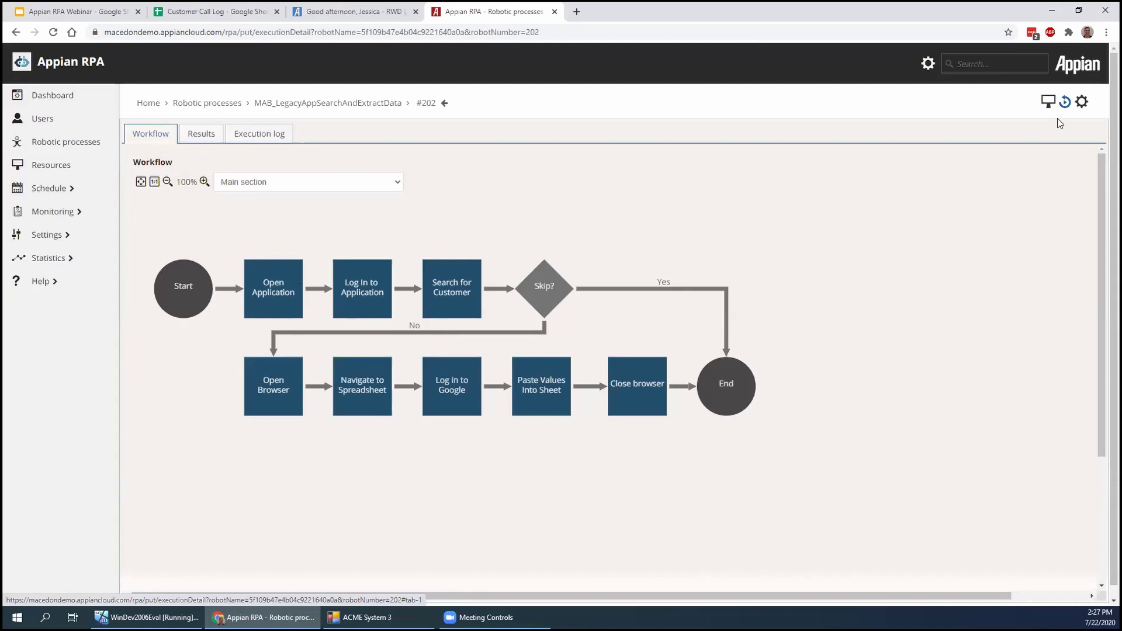
Bring up the robot configuration and view the Open Application step's openApplication Java code
{"action": "left_click", "coordinate": [1083, 104]}
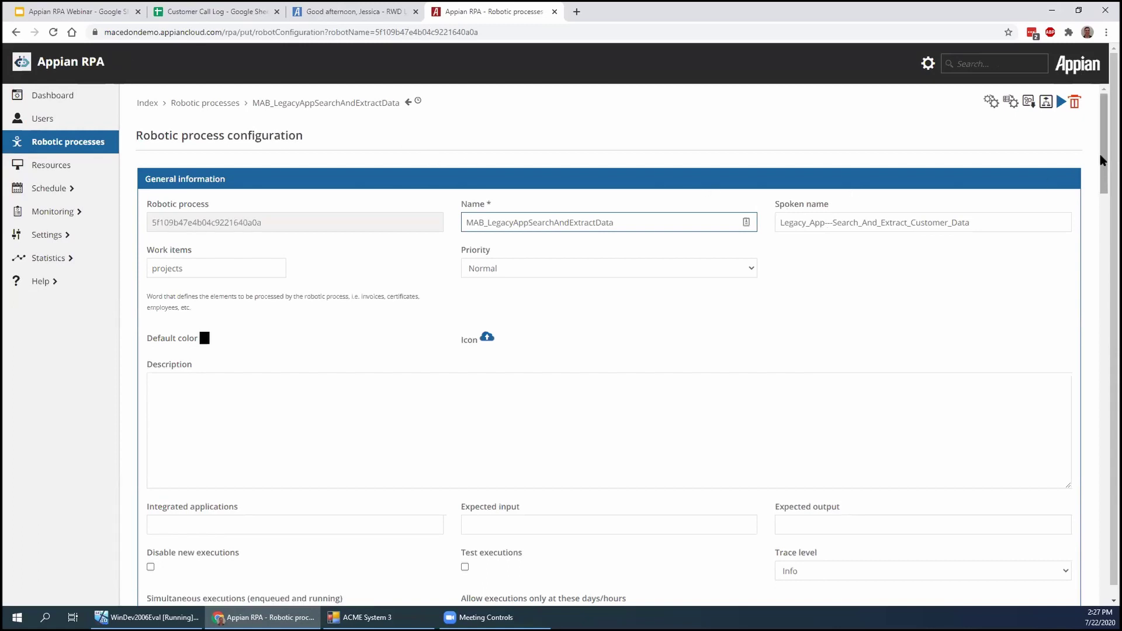
{"action": "left_click_drag", "start_coordinate": [1101, 159], "coordinate": [1074, 324]}
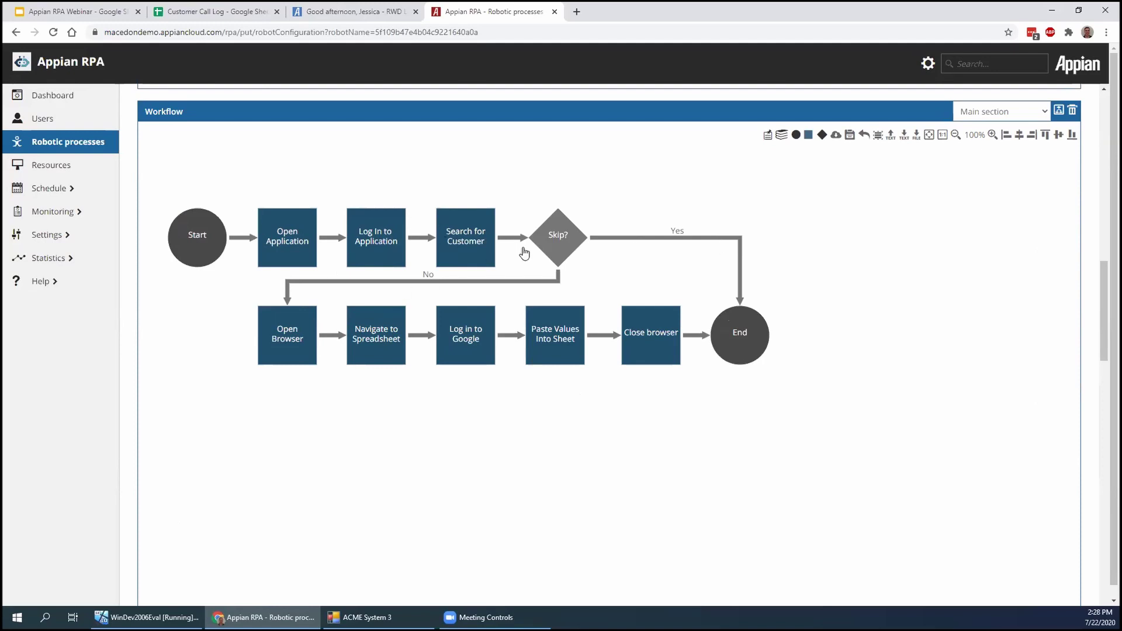
{"action": "left_click", "coordinate": [293, 247]}
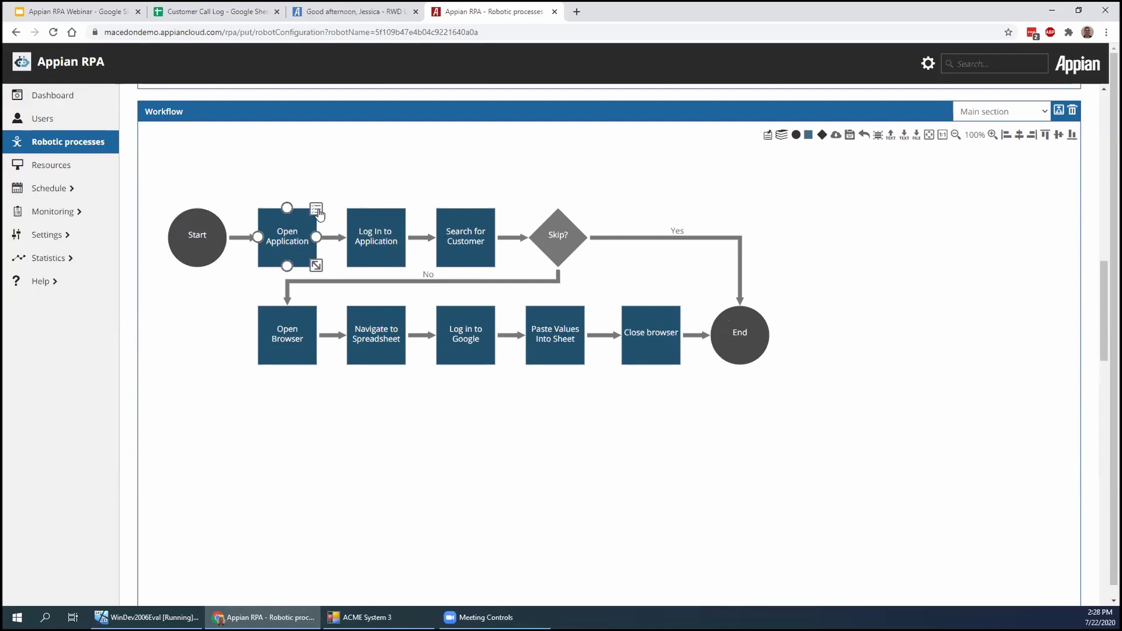
{"action": "left_click", "coordinate": [316, 209]}
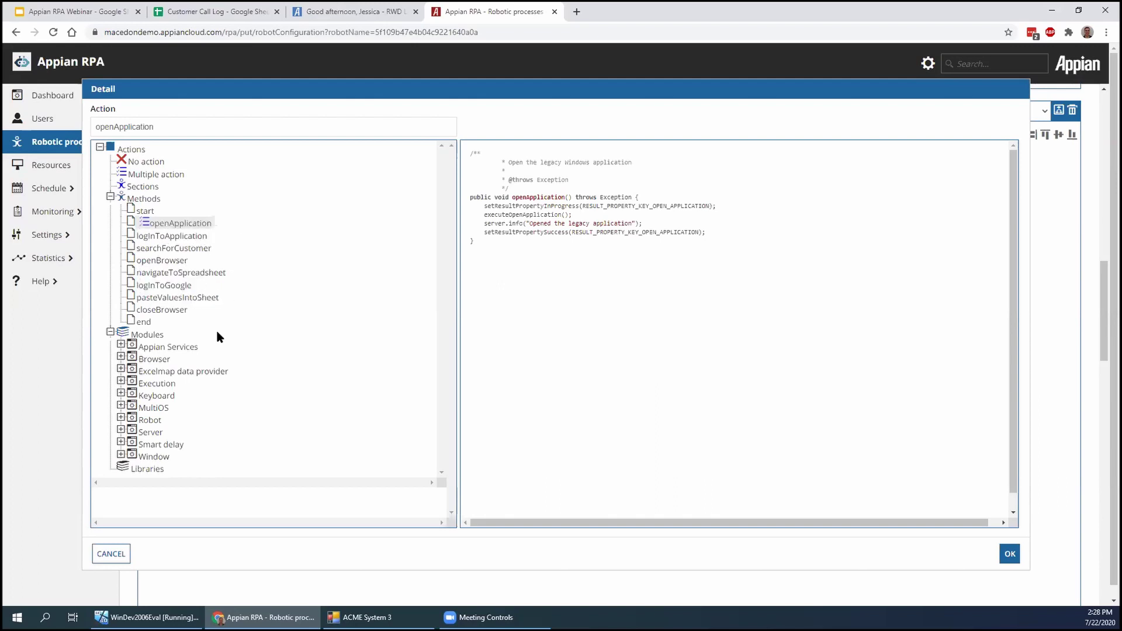
Inspect the Browser module's Click on element settings, keeping ID as lookup type, then close the action details
{"action": "left_click", "coordinate": [120, 357]}
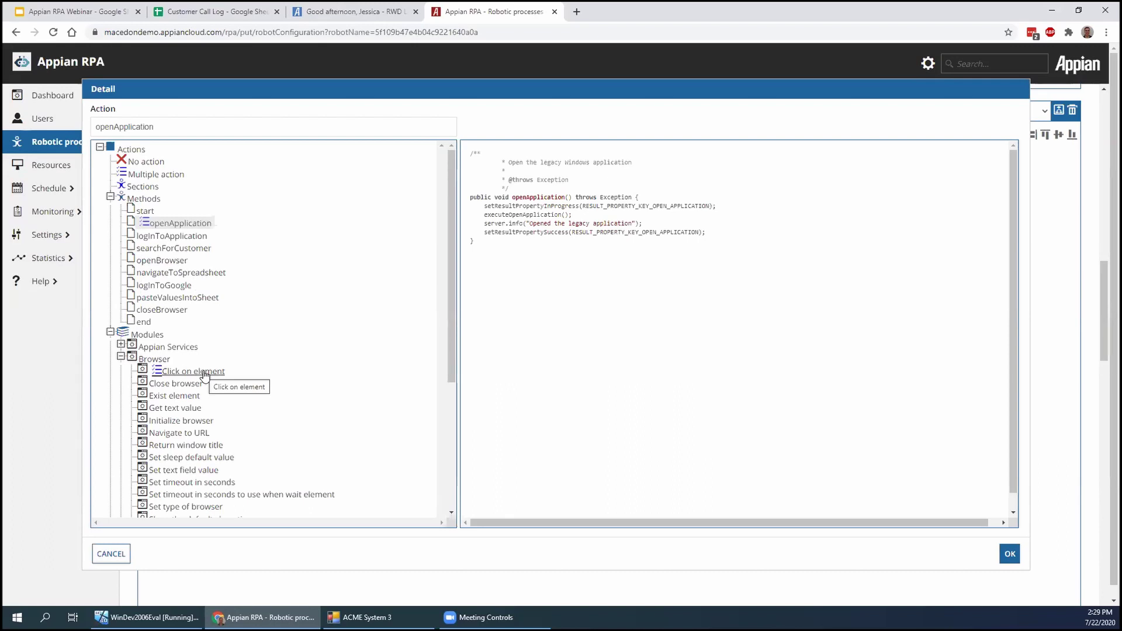
{"action": "left_click", "coordinate": [204, 375]}
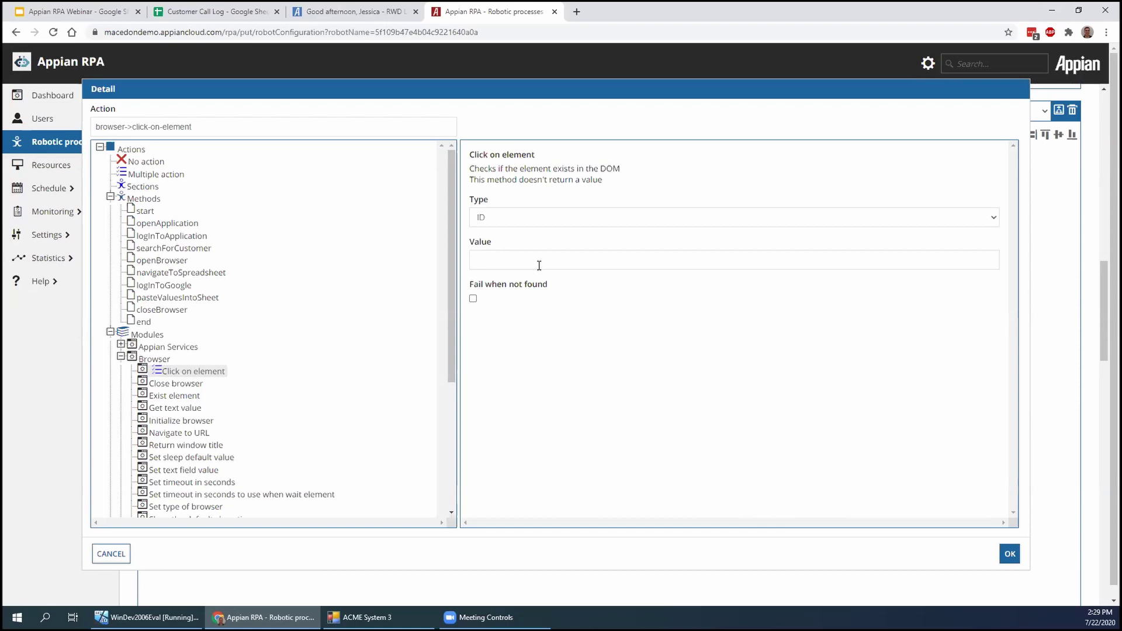
{"action": "left_click", "coordinate": [528, 221]}
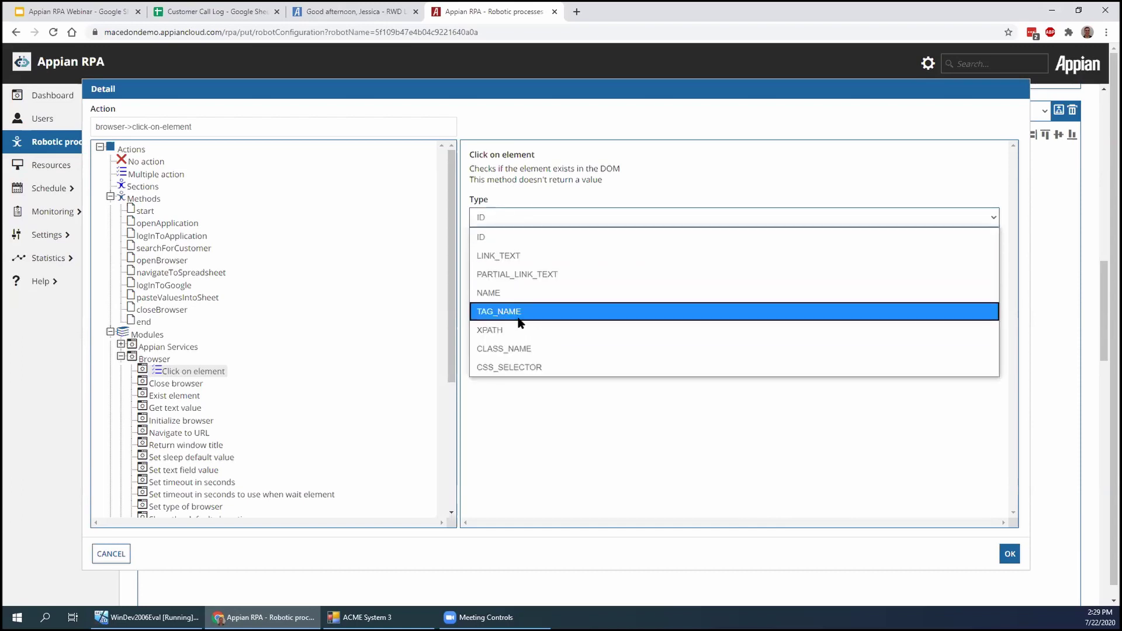
{"action": "left_click", "coordinate": [543, 215]}
{"action": "left_click", "coordinate": [523, 262]}
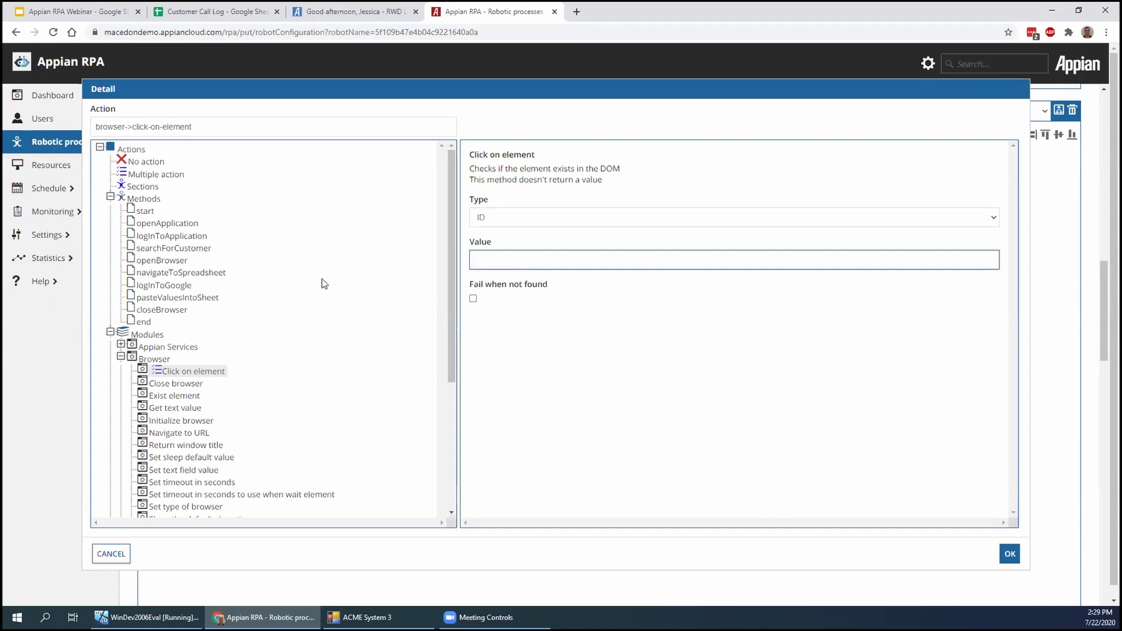
{"action": "left_click", "coordinate": [121, 356]}
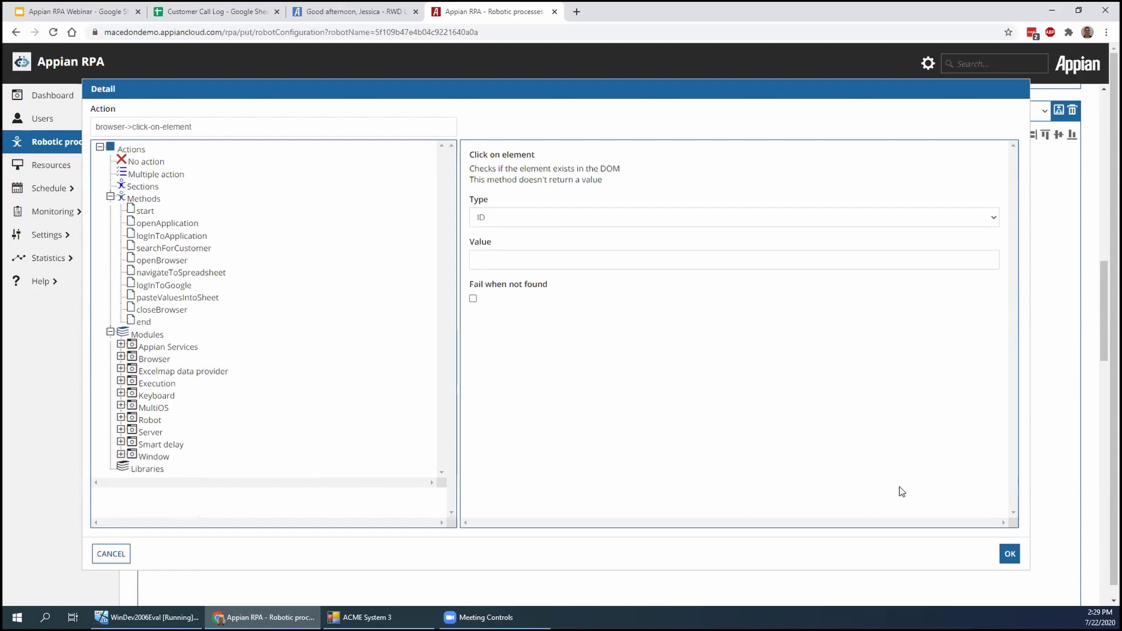
{"action": "left_click", "coordinate": [1014, 555]}
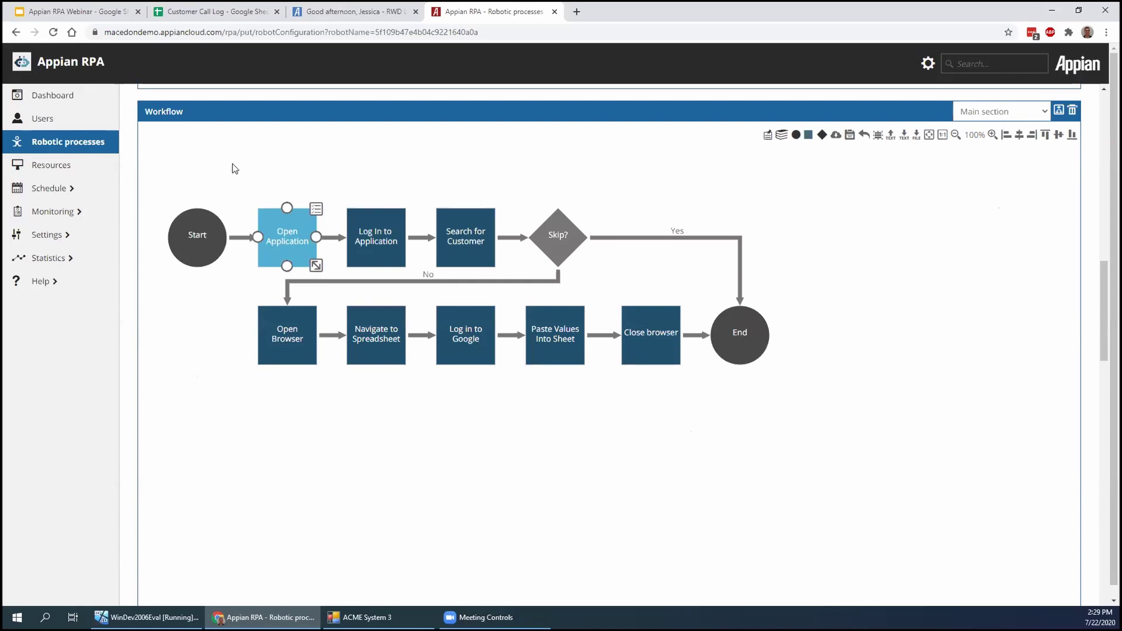
Go to page 2 of the Robotic processes list, then show the Credentials page with its 7 stored credentials
{"action": "left_click", "coordinate": [106, 153]}
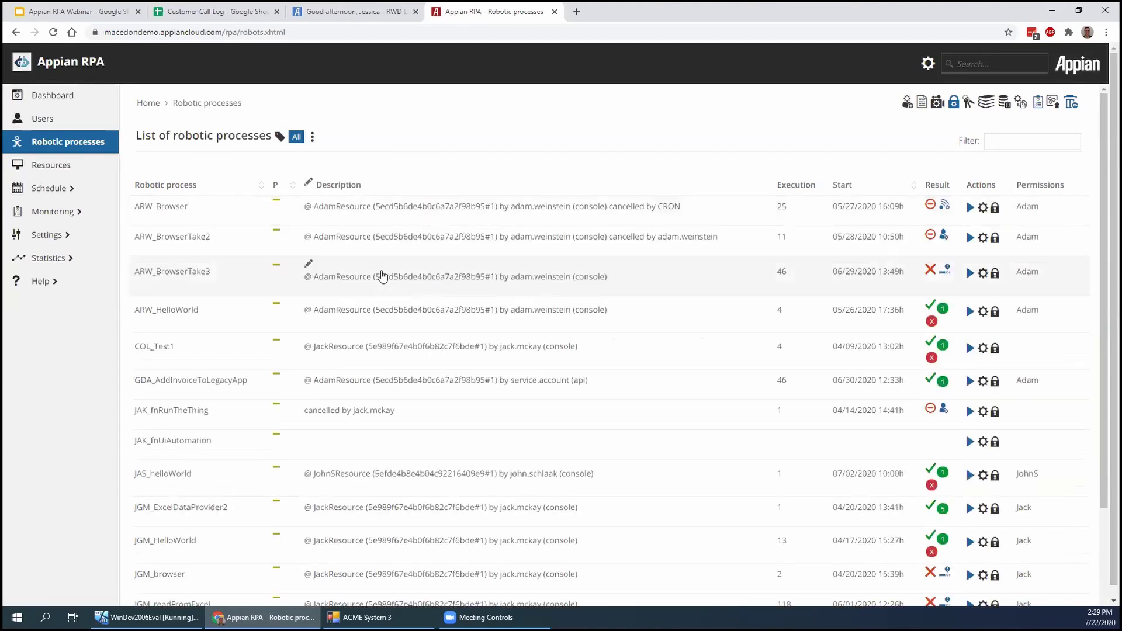
{"action": "left_click_drag", "start_coordinate": [1098, 226], "coordinate": [1099, 320]}
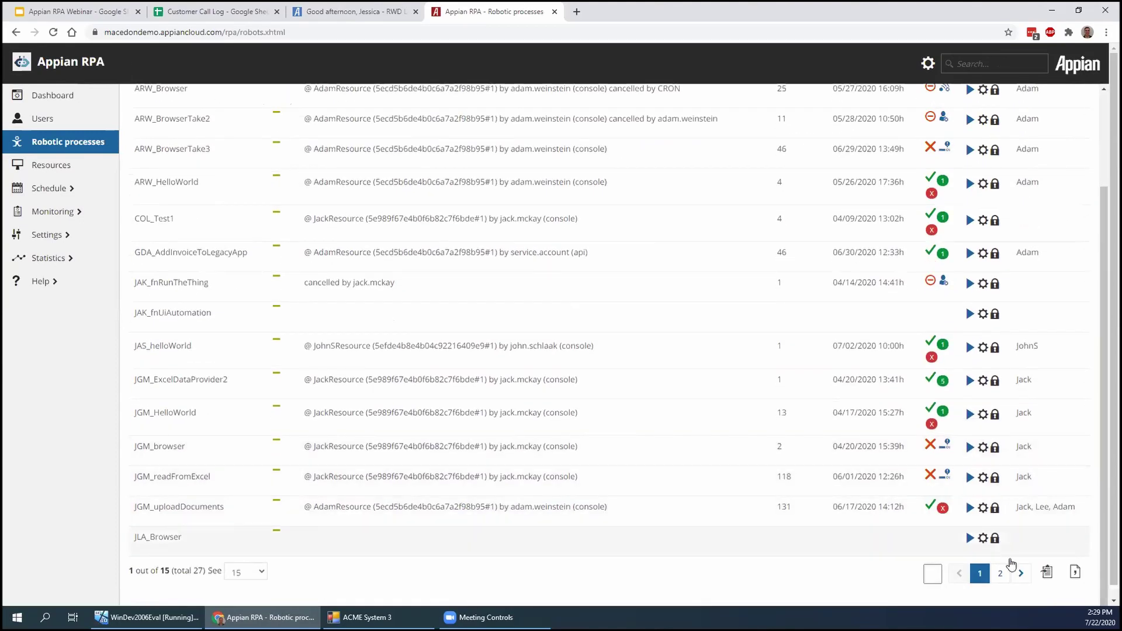
{"action": "left_click", "coordinate": [1021, 575]}
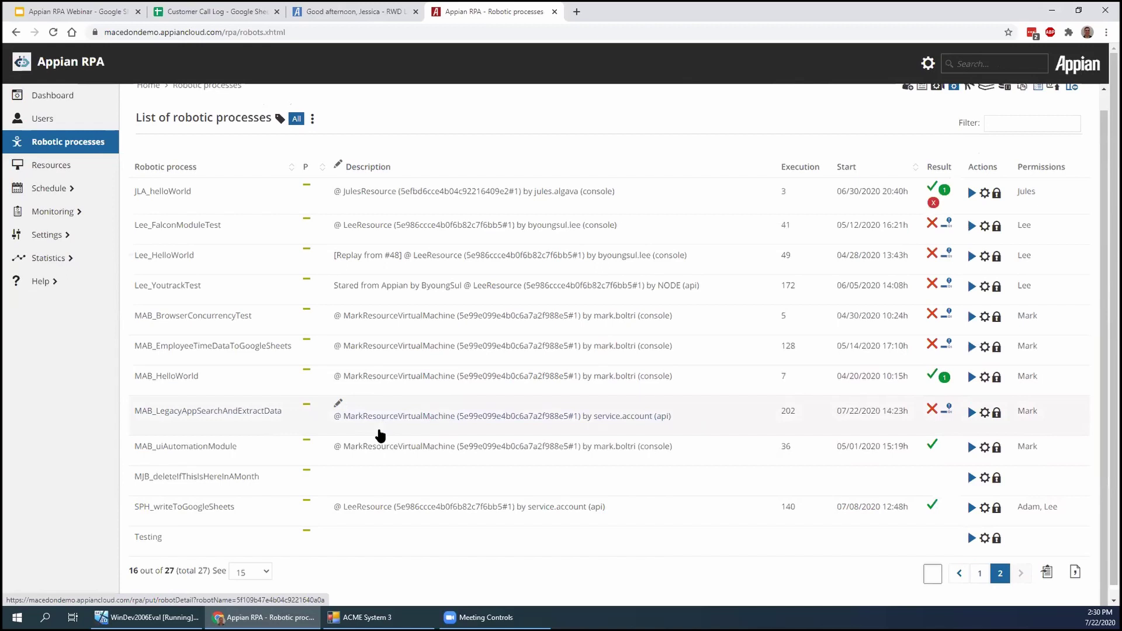
{"action": "scroll", "coordinate": [819, 450], "scroll_direction": "up", "scroll_amount": 1}
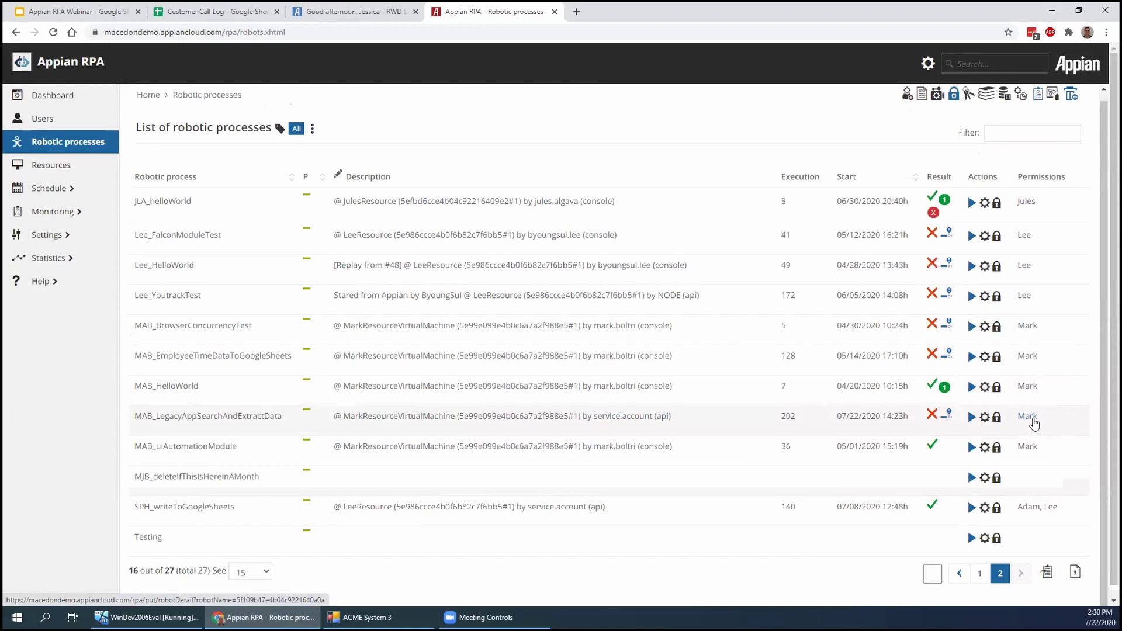
{"action": "left_click", "coordinate": [967, 97]}
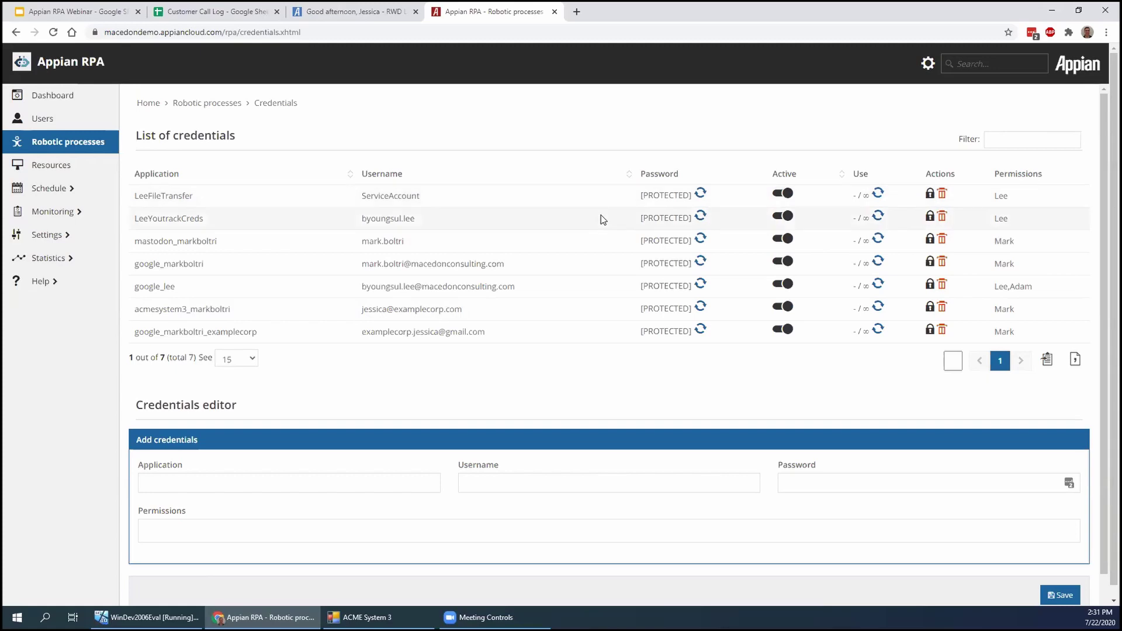
Highlight the ACME System 3 credential's permissions, then bring up the Appian RPA Webinar slides at 'Demonstration'
{"action": "double_click", "coordinate": [1011, 311]}
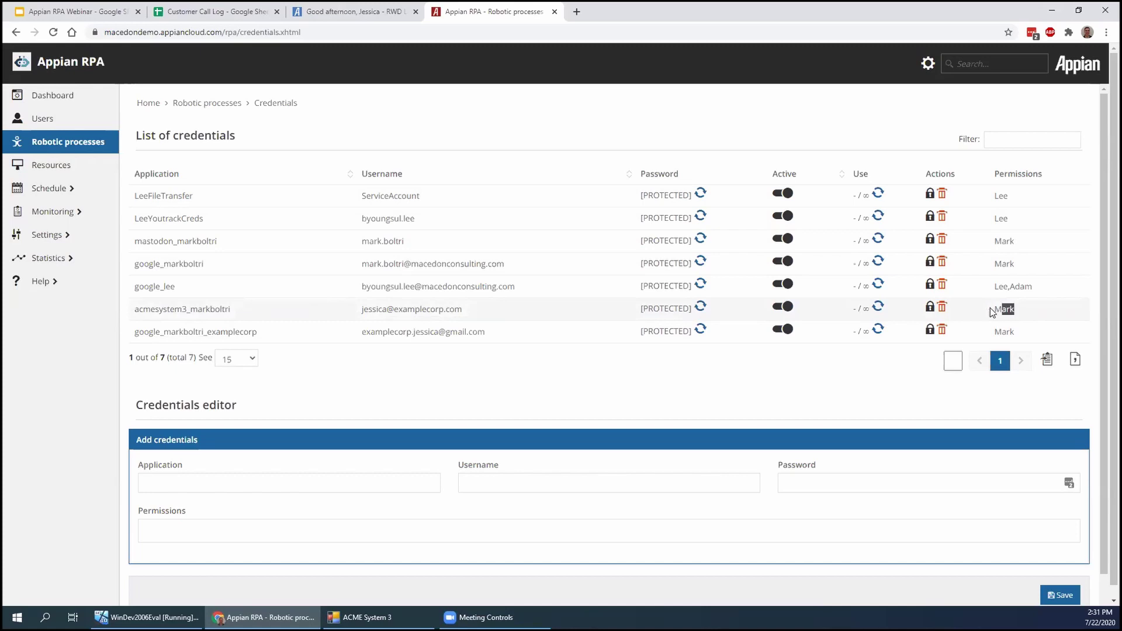
{"action": "left_click", "coordinate": [1032, 322]}
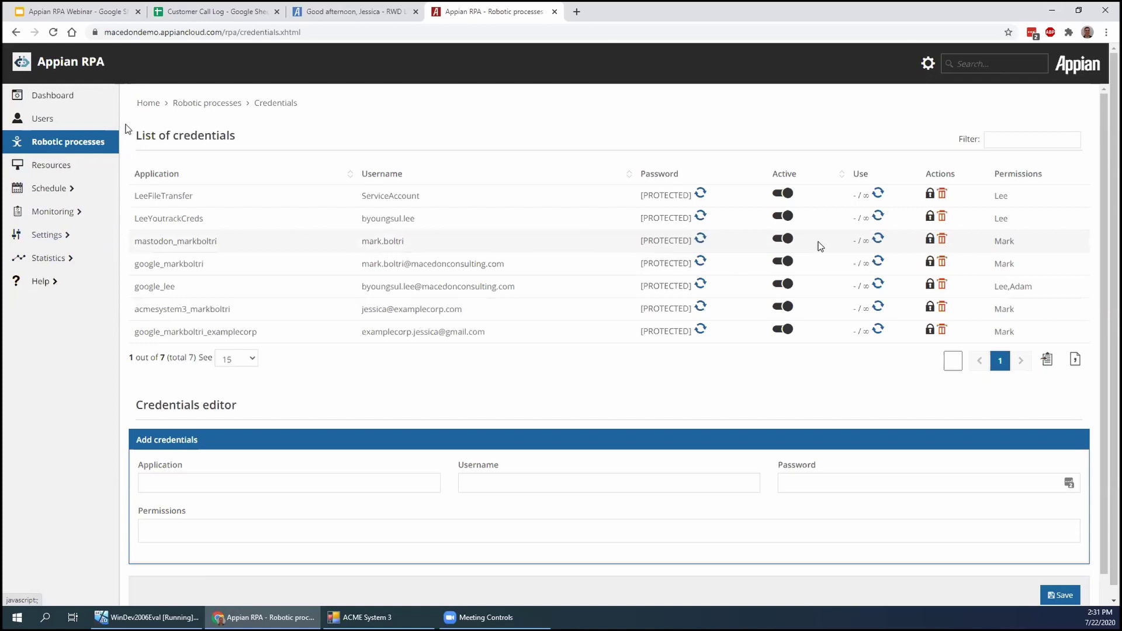
{"action": "left_click", "coordinate": [108, 18]}
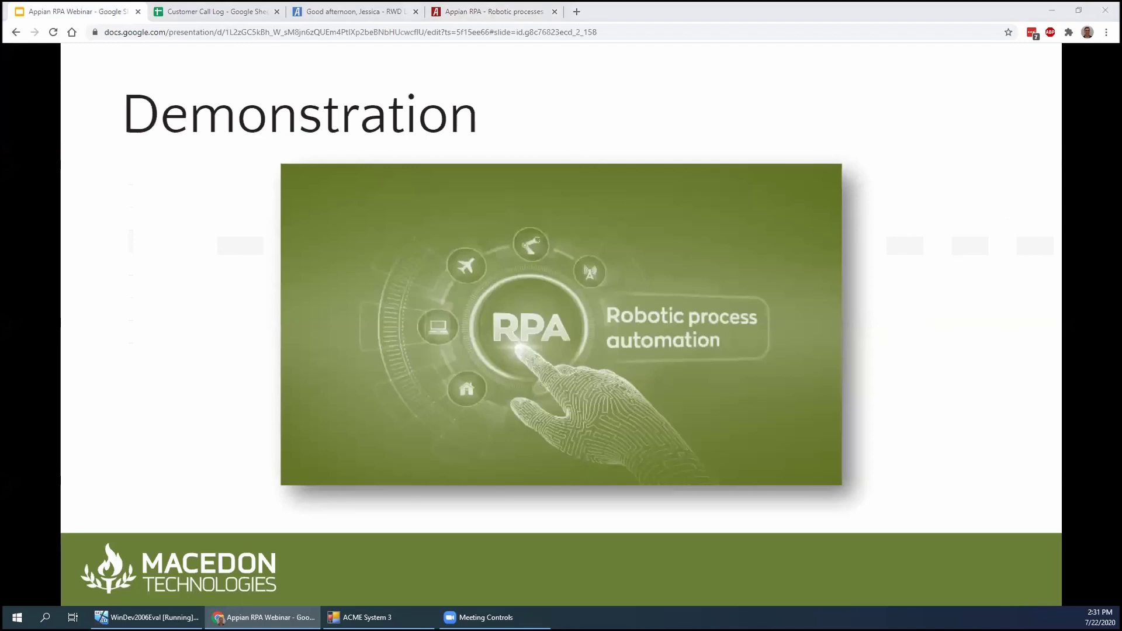
Move the webinar slides forward and back, ending on the 'Thank You!' slide
{"action": "key", "text": "Right"}
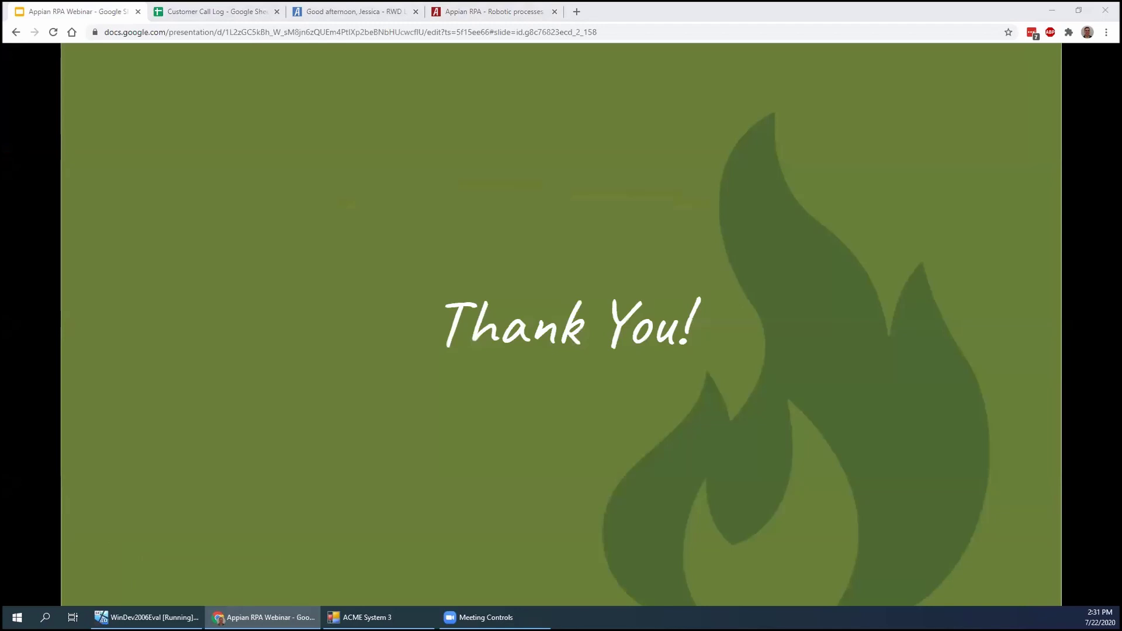
{"action": "key", "text": "Left"}
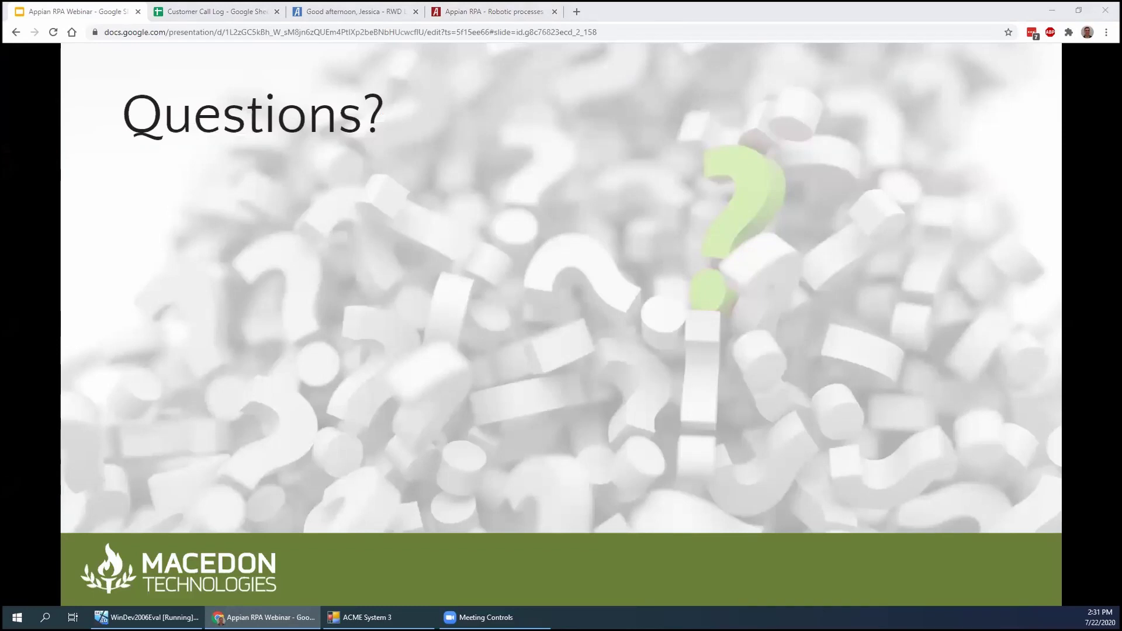